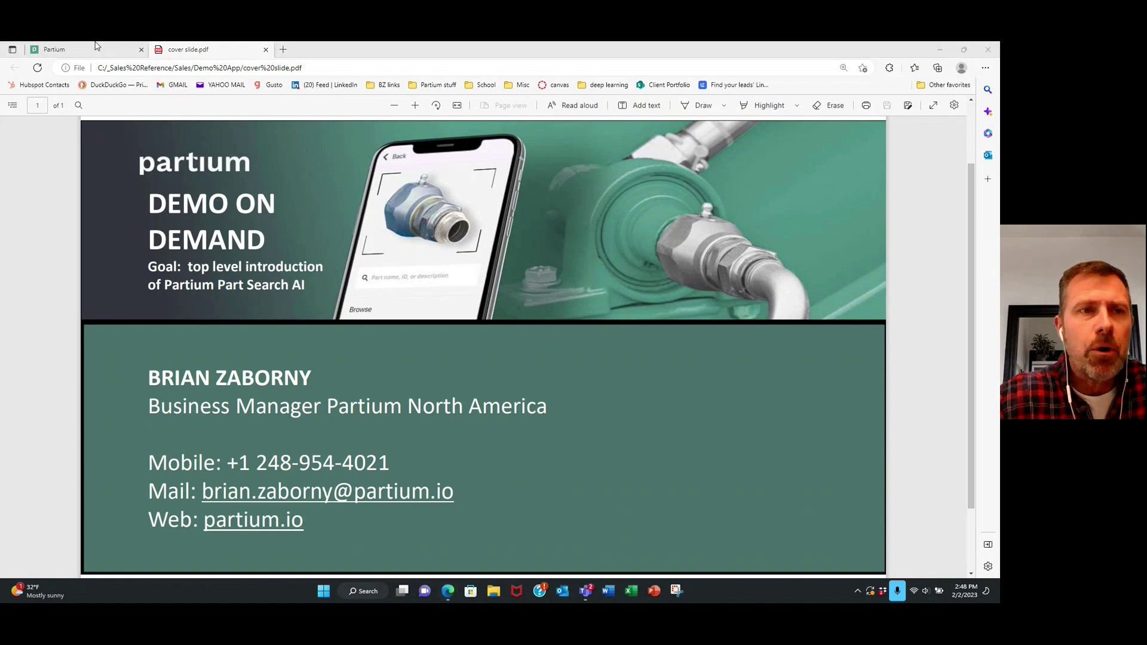
# Switch to the Partium browser tab showing the Find parts faster page
pyautogui.click(115, 47)
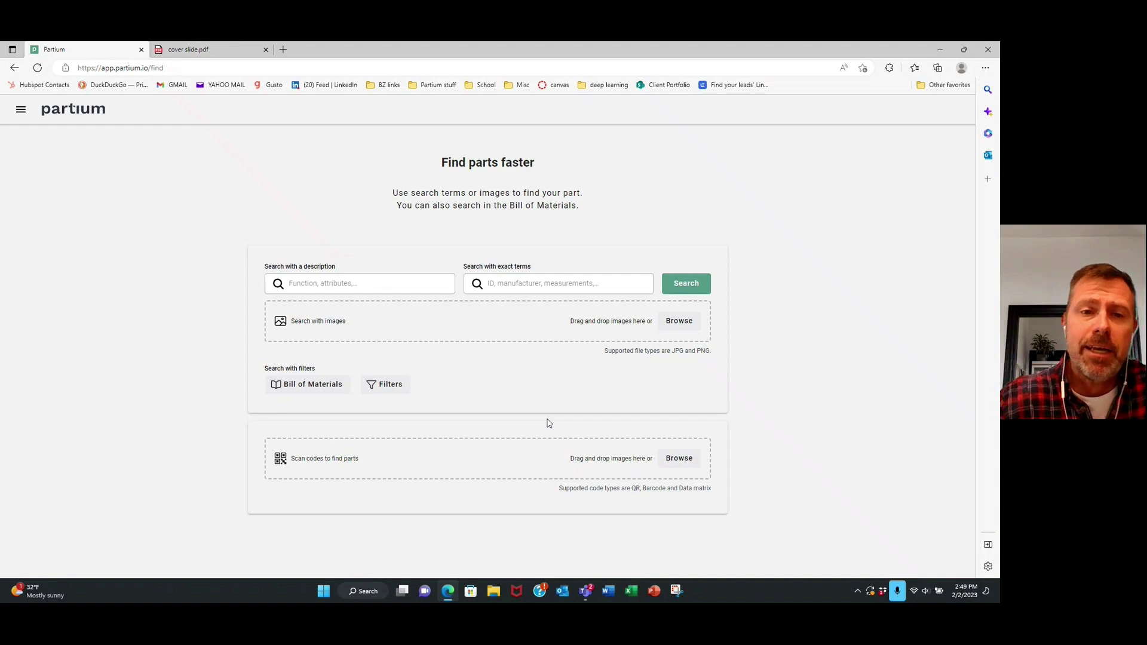
# Run an image search with the 'installed 1' photo cropped tightly around the red-handled valve
pyautogui.click(684, 323)
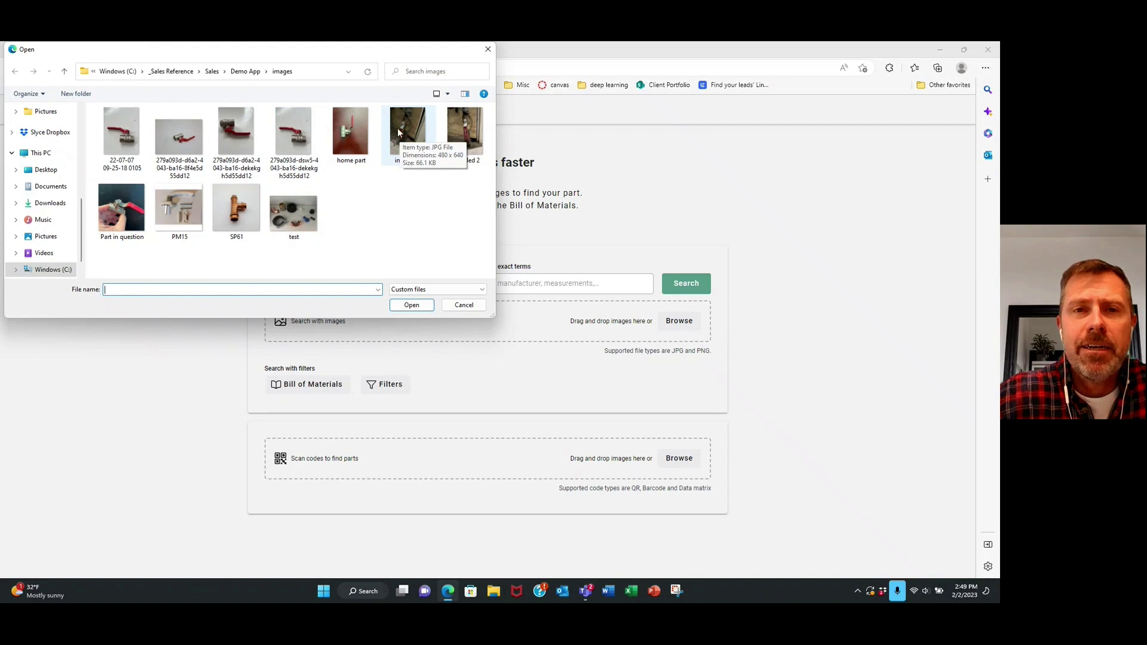
pyautogui.click(399, 131)
pyautogui.click(412, 306)
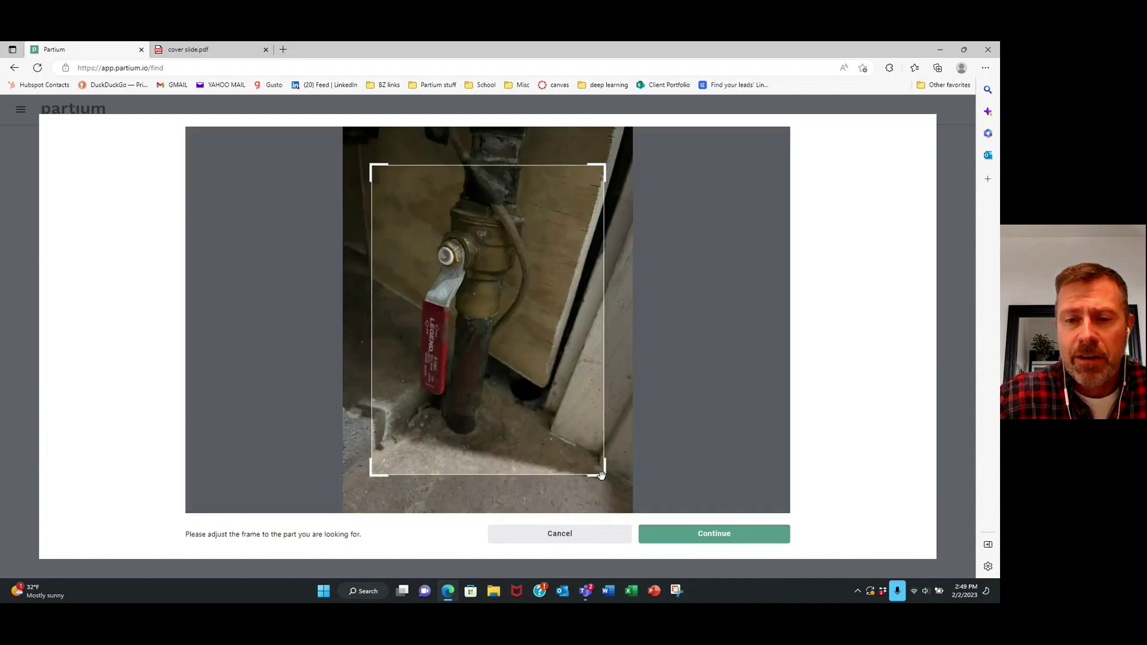
pyautogui.moveTo(601, 475); pyautogui.dragTo(560, 437)
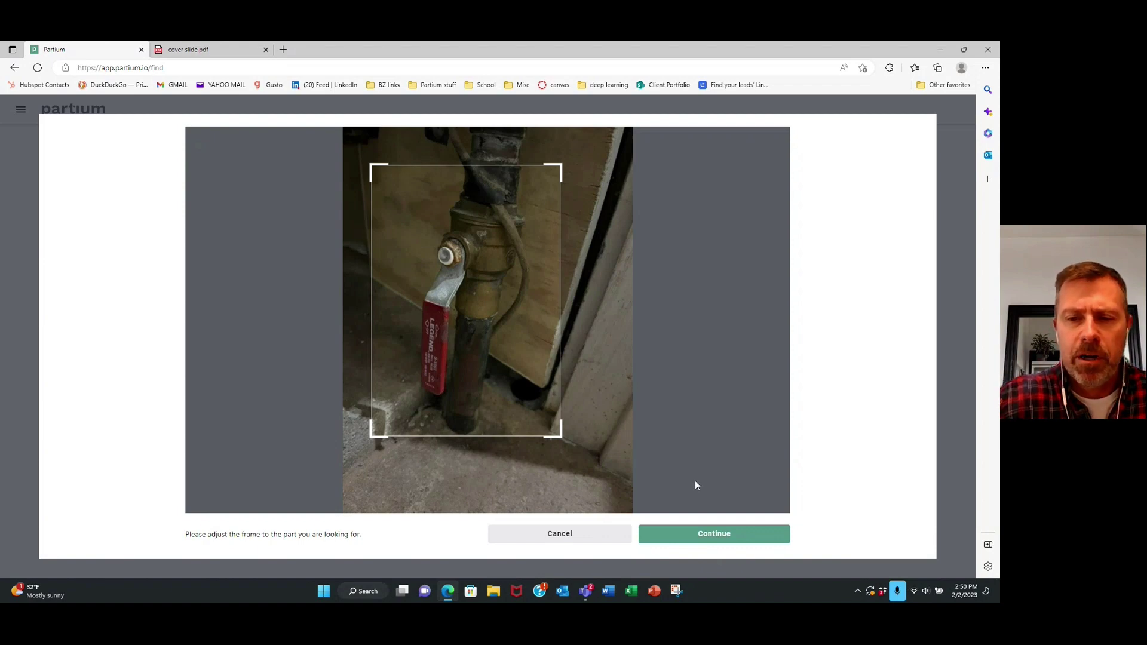
pyautogui.click(694, 533)
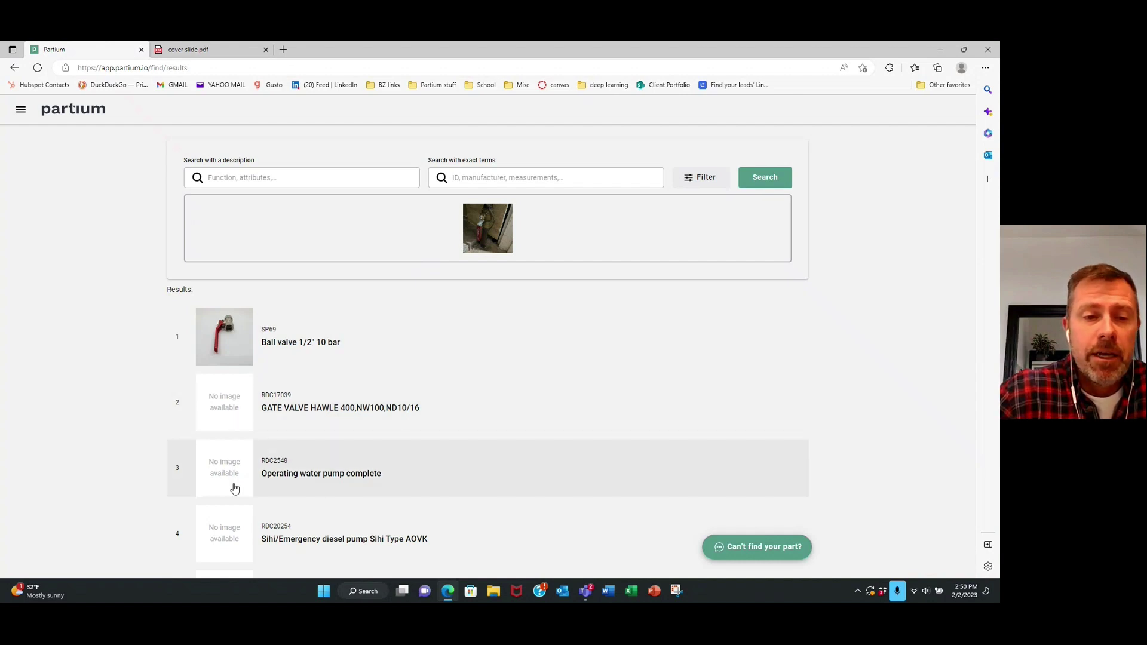
# Scroll through the image-search results headed by the SP69 Ball valve 1/2" 10 bar
pyautogui.scroll(-2, 239, 487)
pyautogui.scroll(-3, 239, 487)
pyautogui.scroll(5, 239, 487)
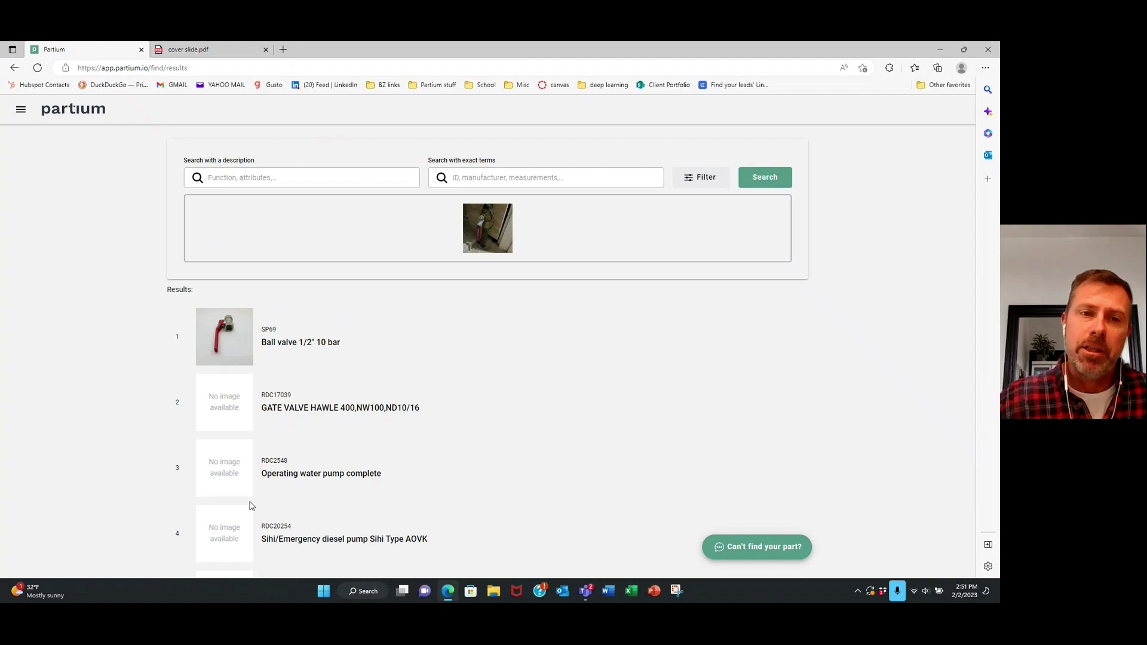
pyautogui.click(223, 331)
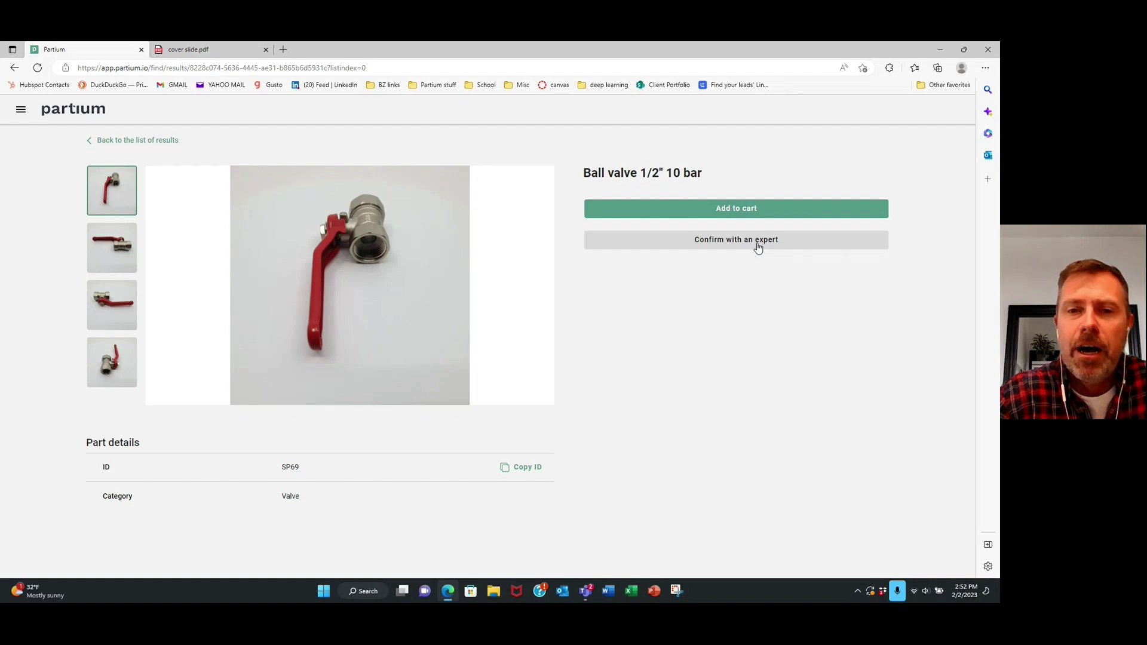
# Request expert confirmation for SP69, attaching the 'Part in question' photo to the form
pyautogui.click(757, 246)
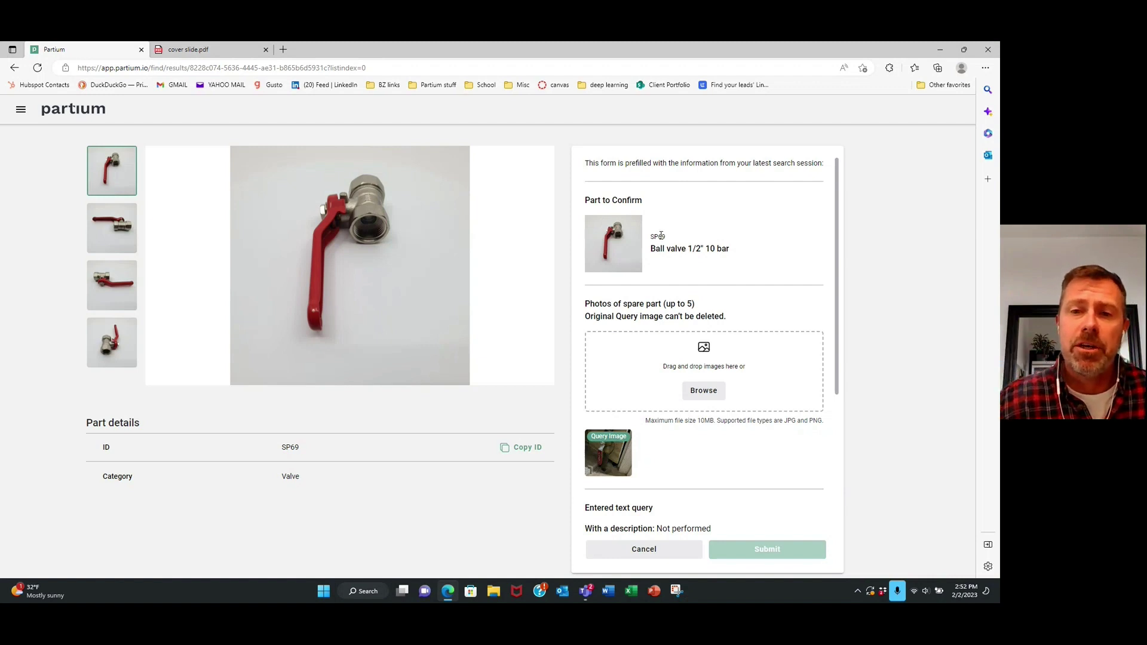
pyautogui.click(704, 391)
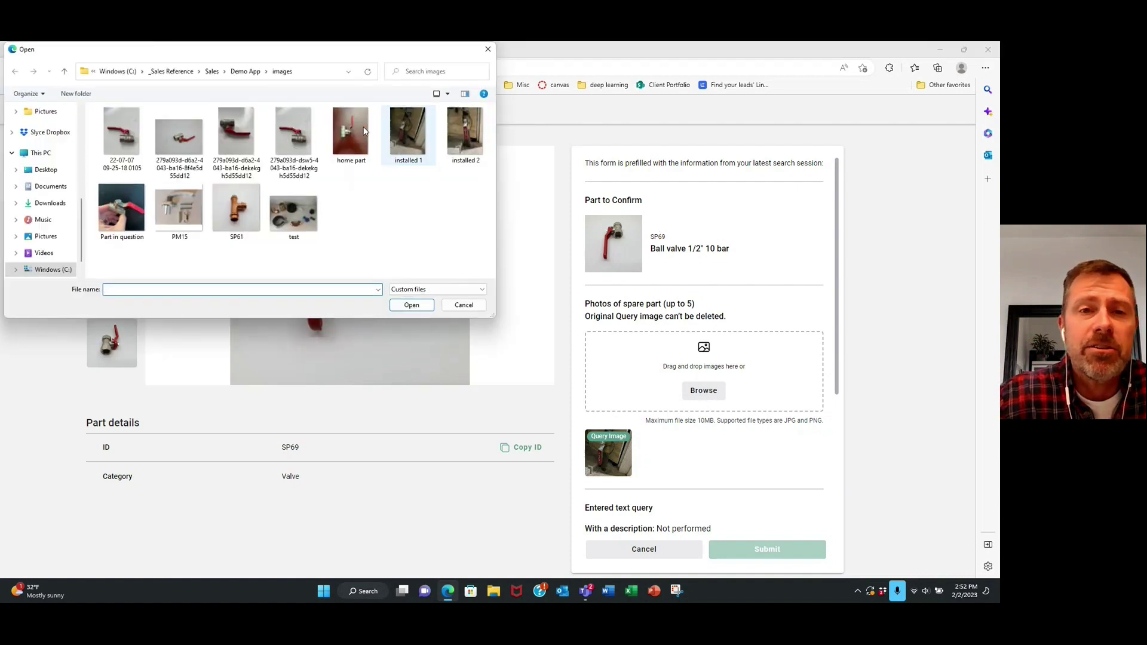
pyautogui.click(121, 211)
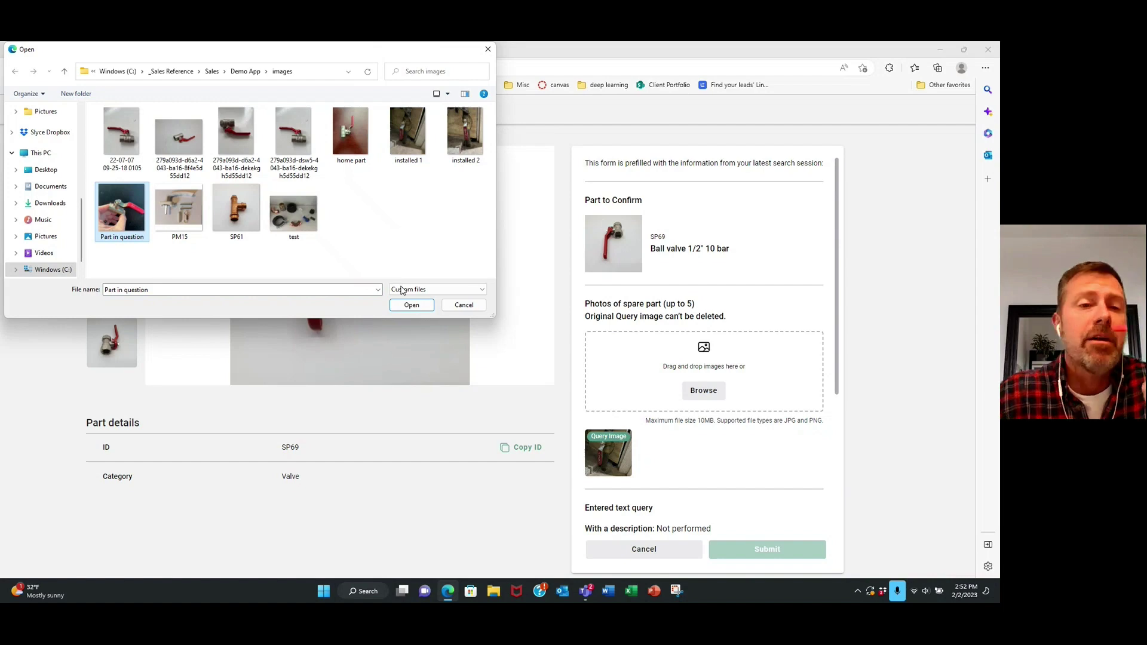
pyautogui.press('Return')
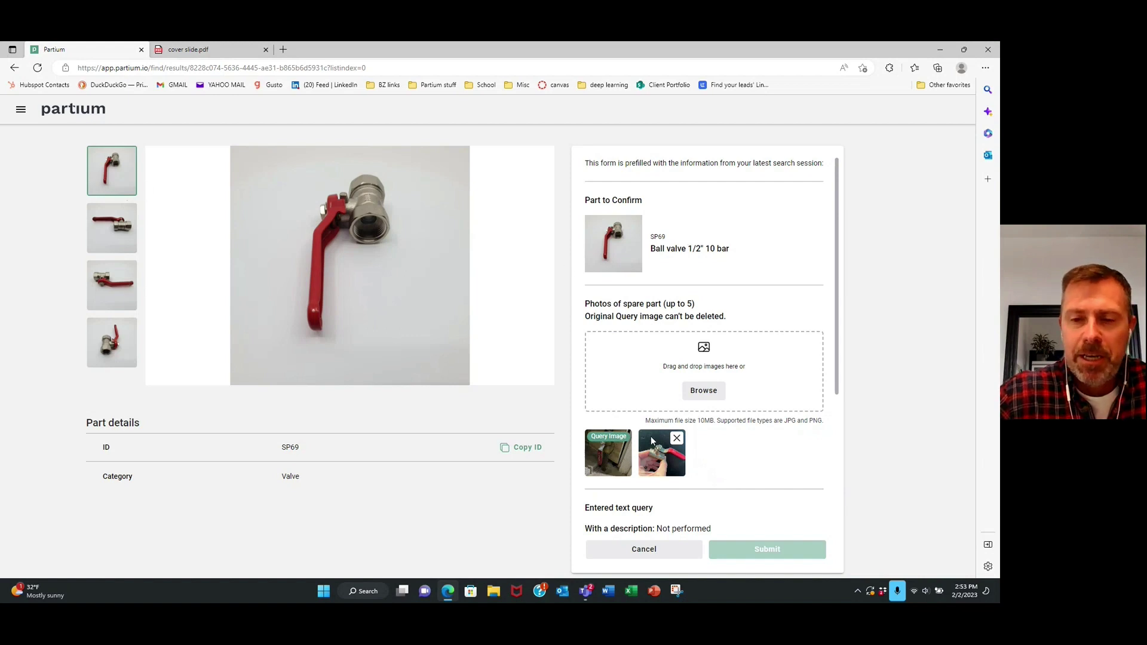
pyautogui.scroll(-3, 702, 503)
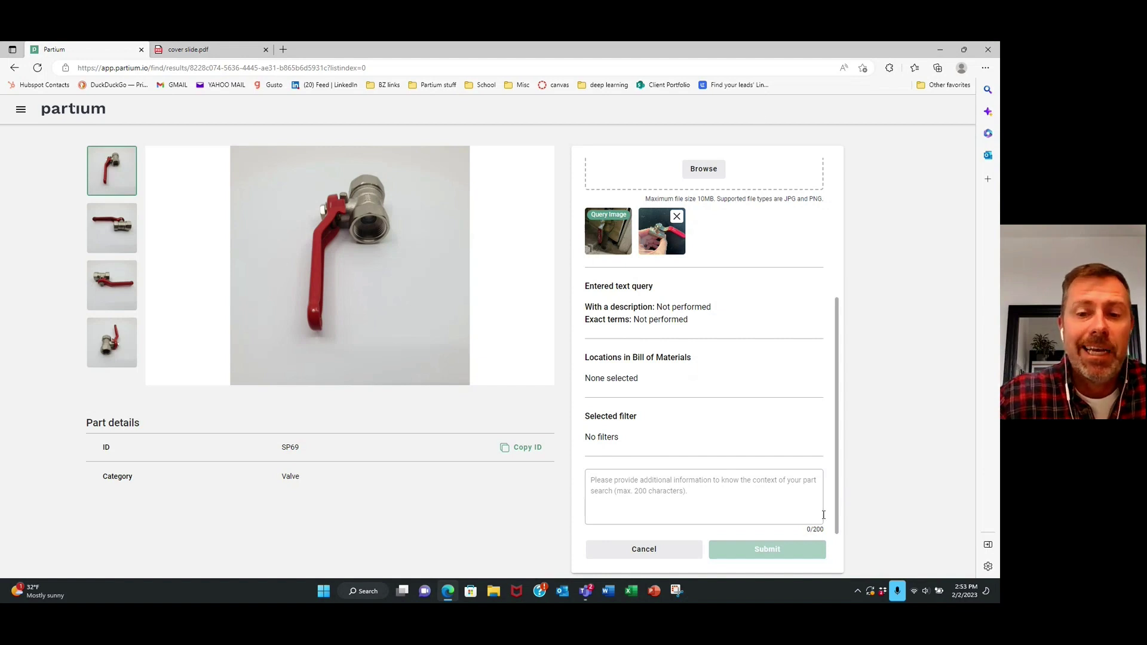
# Add the note 'help is this correct' to the expert request and submit it
pyautogui.click(644, 510)
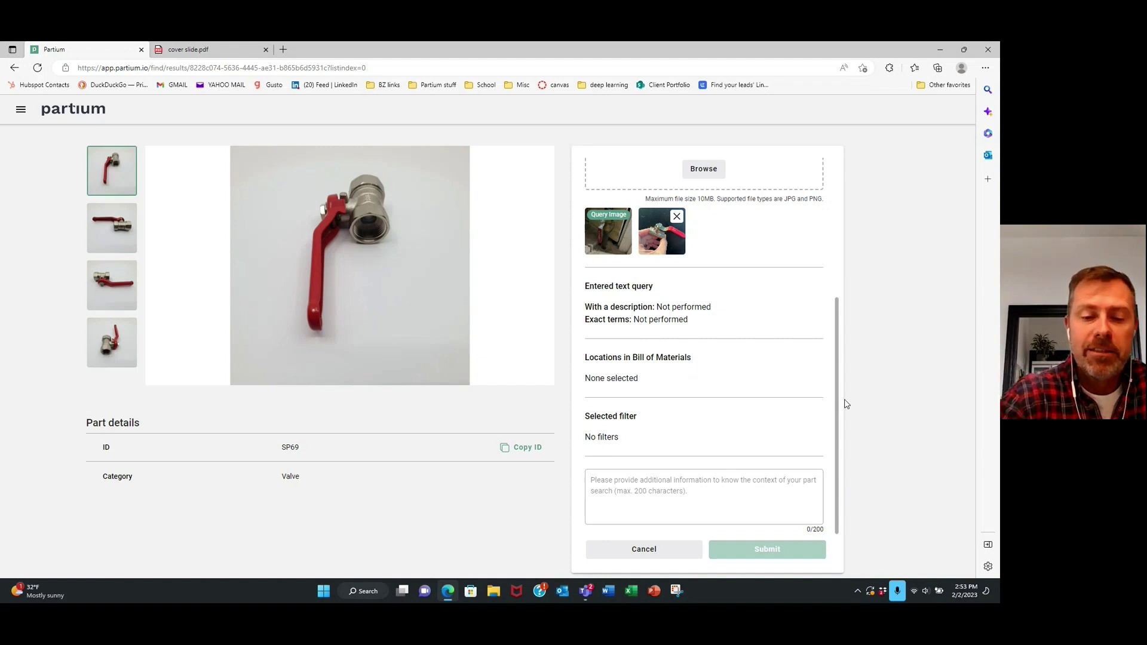
pyautogui.write('helo')
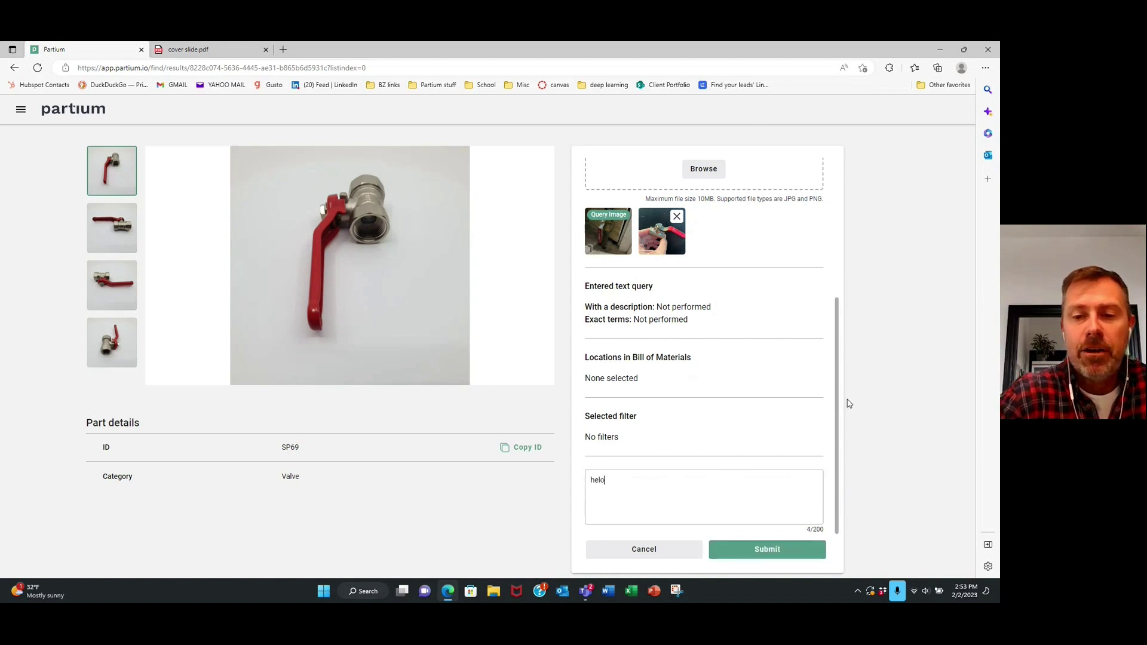
pyautogui.press('BackSpace')
pyautogui.write('p is this co')
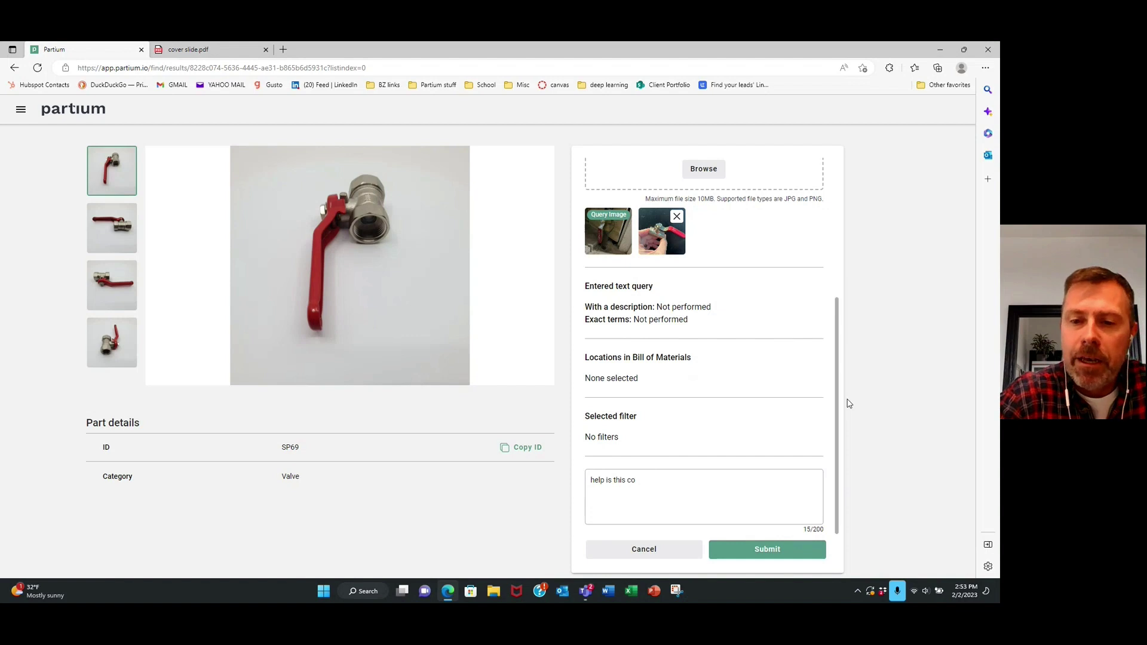
pyautogui.write('rrect')
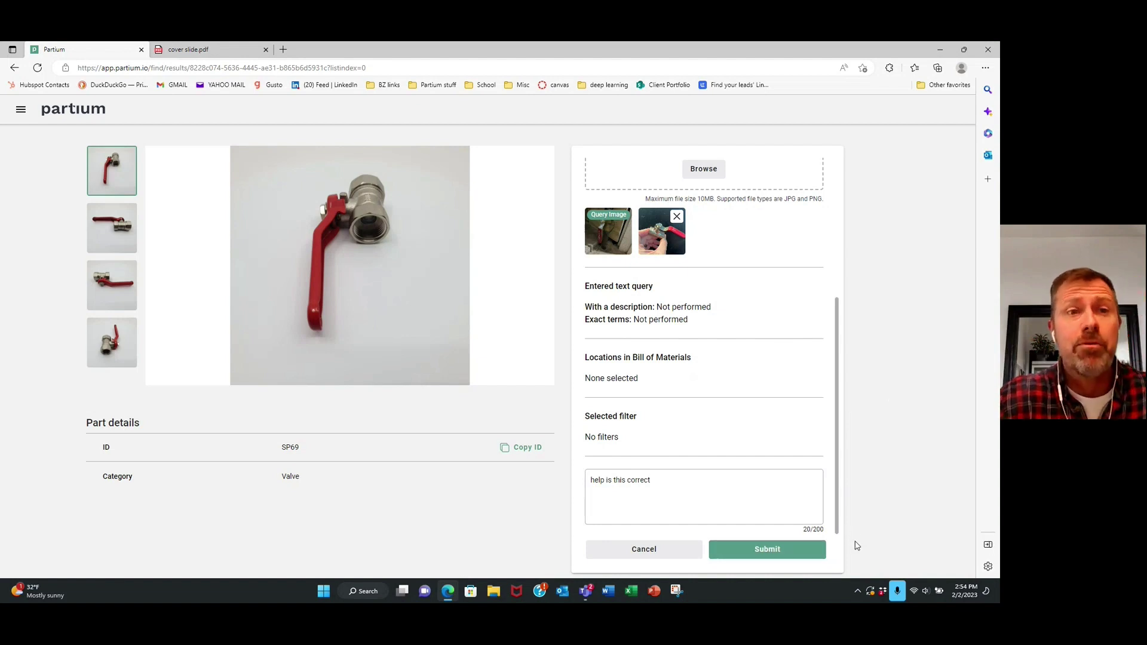
pyautogui.click(783, 552)
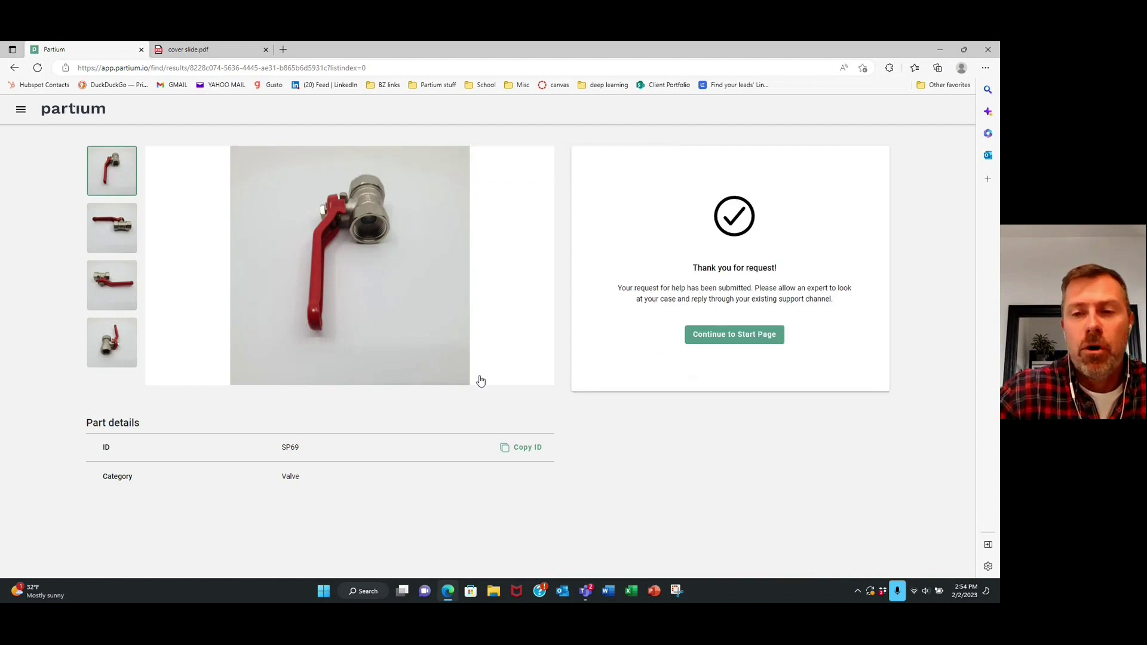
# Return to the start page and narrow the Bill of Materials to Machine 1's parts
pyautogui.click(724, 333)
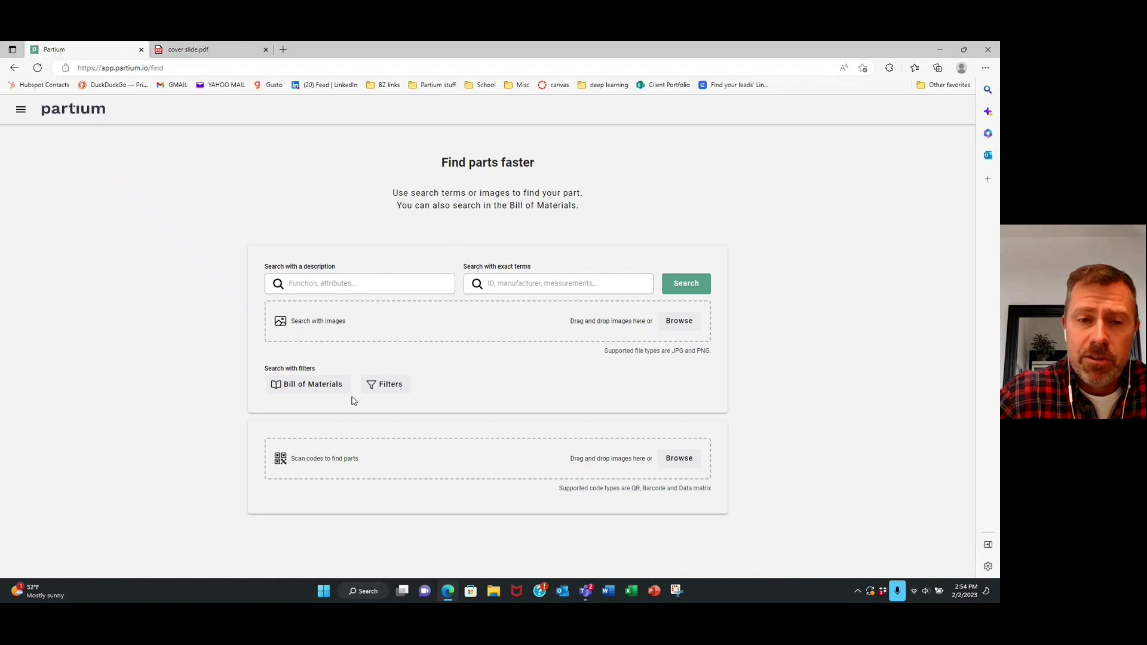
pyautogui.click(322, 391)
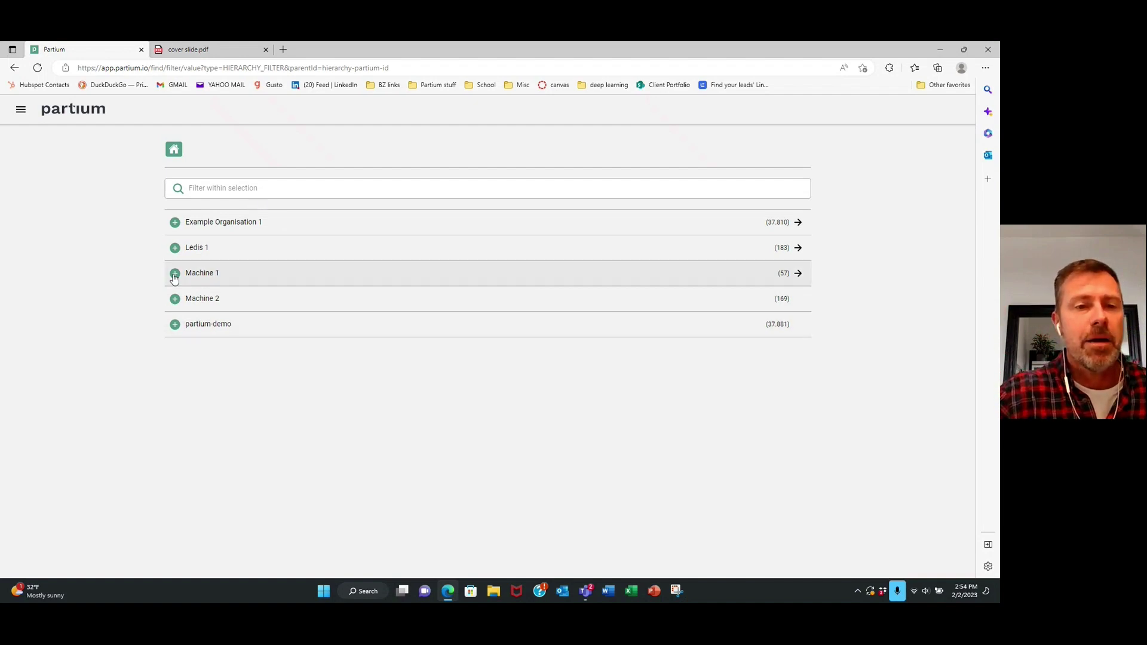
pyautogui.click(220, 282)
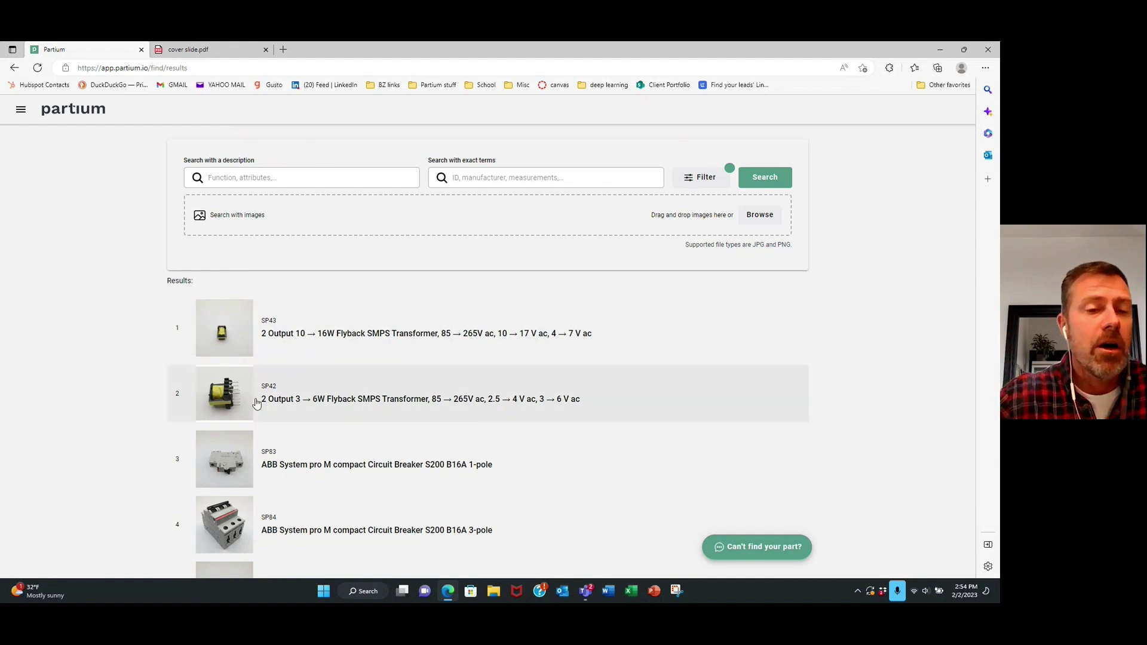
pyautogui.scroll(-3, 287, 359)
pyautogui.scroll(-12, 291, 365)
pyautogui.scroll(-2, 306, 384)
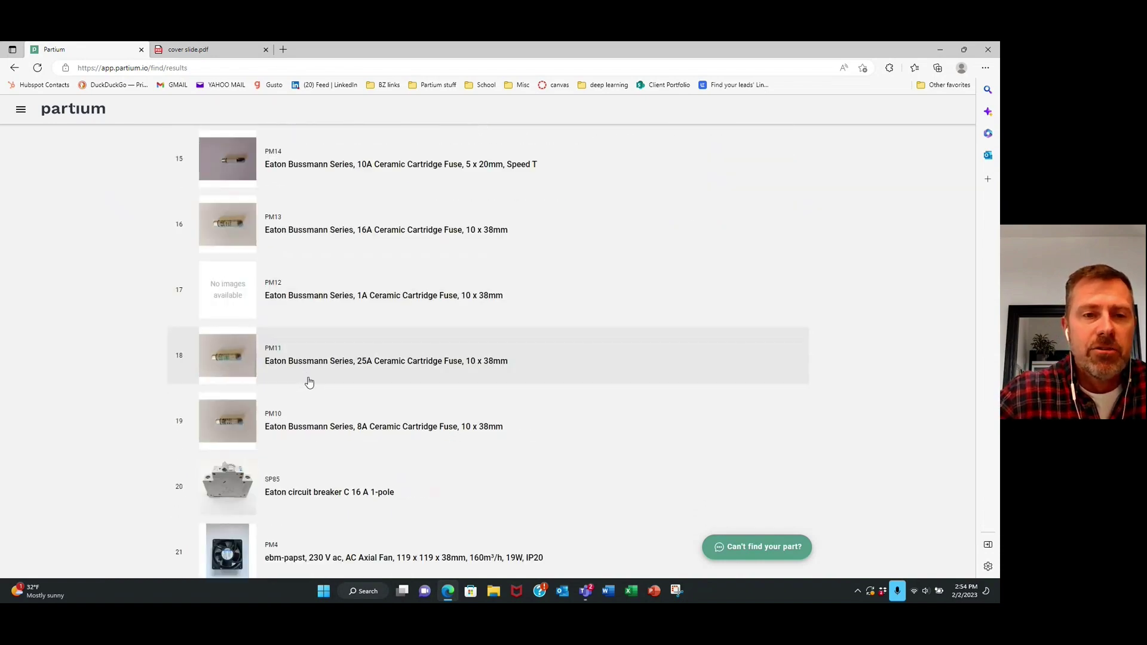
pyautogui.scroll(-6, 325, 487)
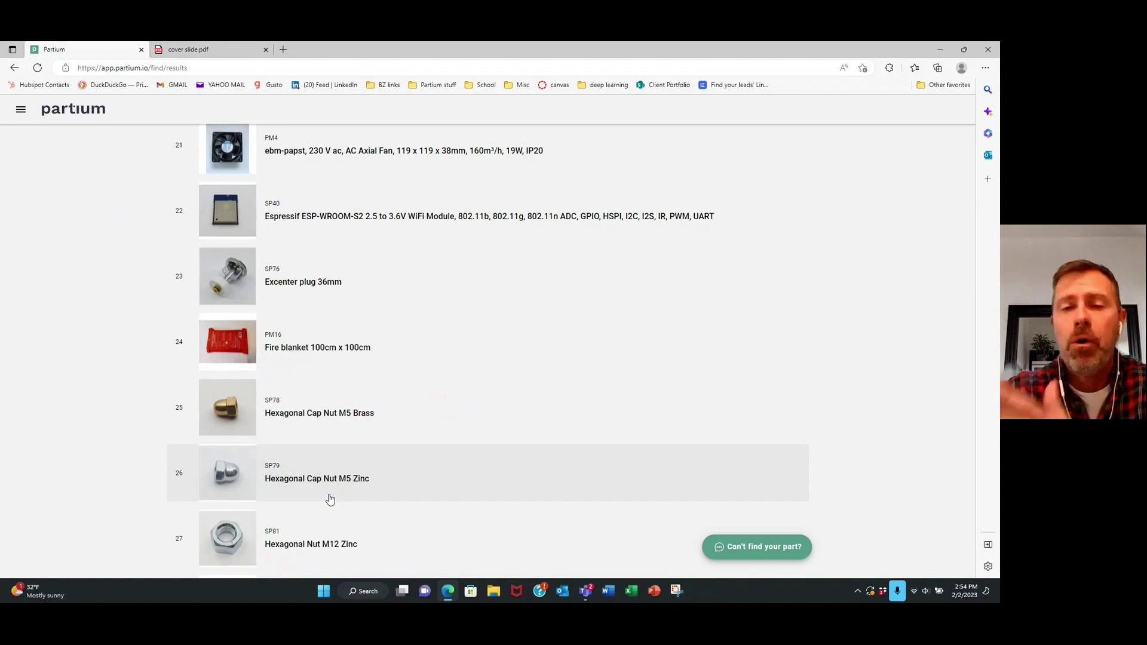
pyautogui.press('Home')
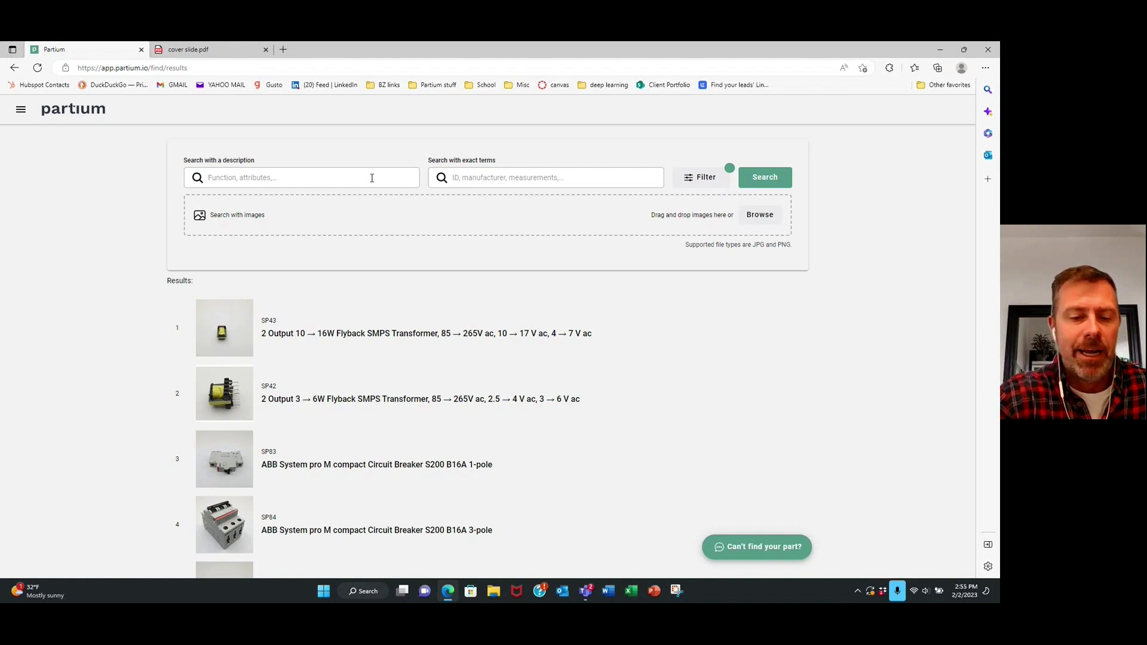
# Run a description search for 'red handle'
pyautogui.click(372, 178)
pyautogui.write('red h')
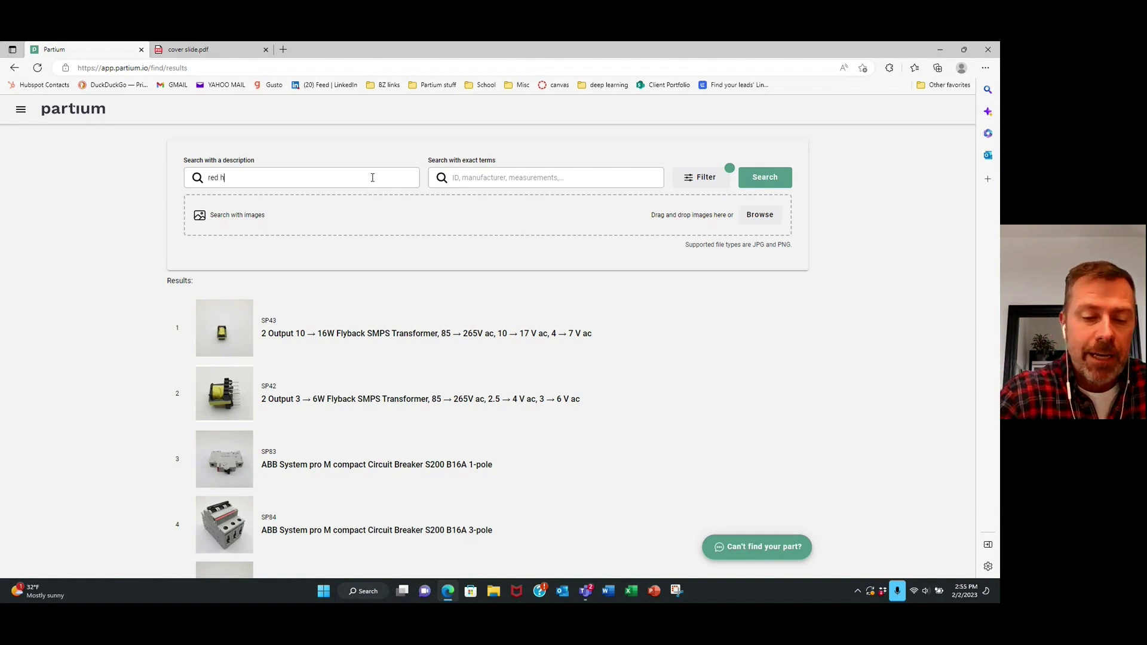
pyautogui.write('andle')
pyautogui.press('Return')
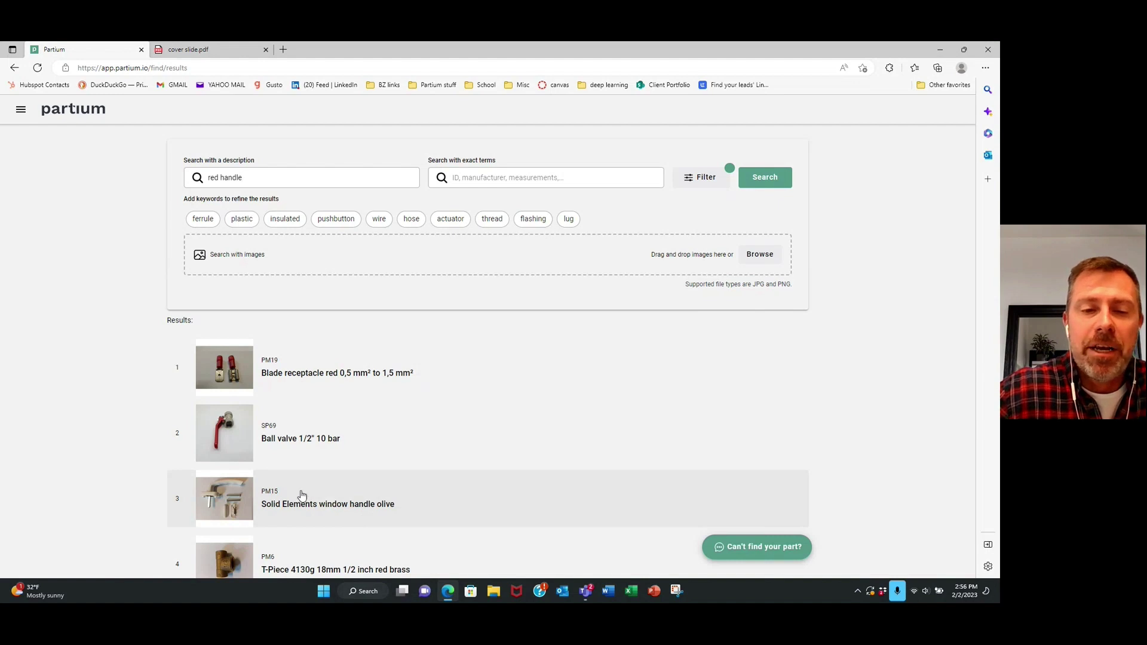
pyautogui.scroll(-1, 302, 495)
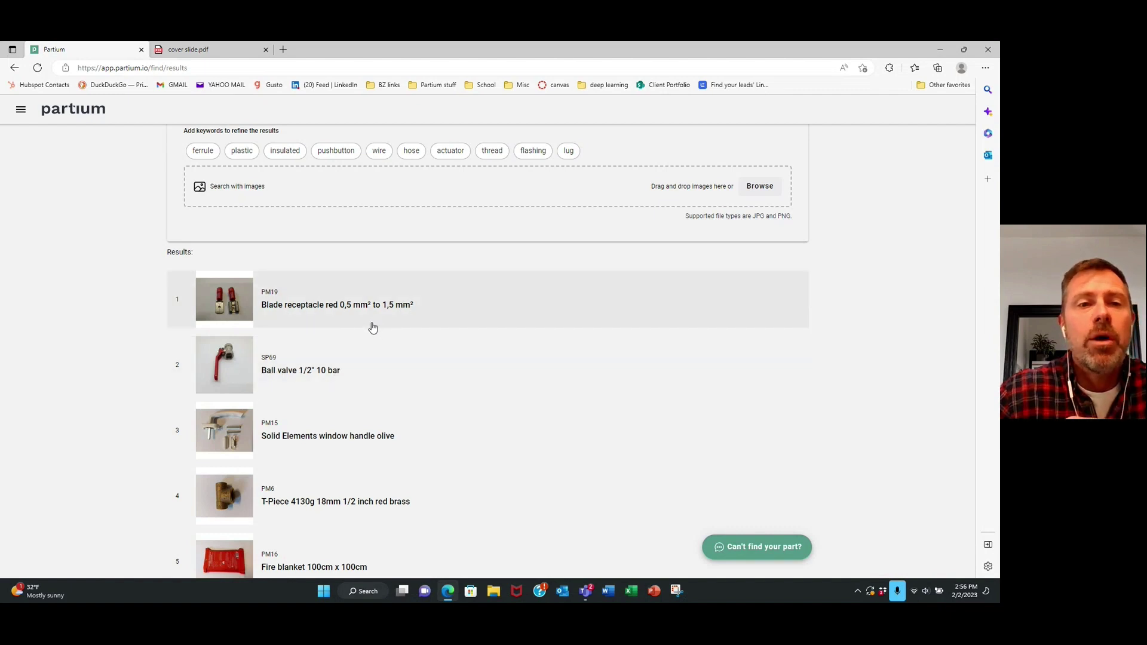
pyautogui.scroll(1, 372, 328)
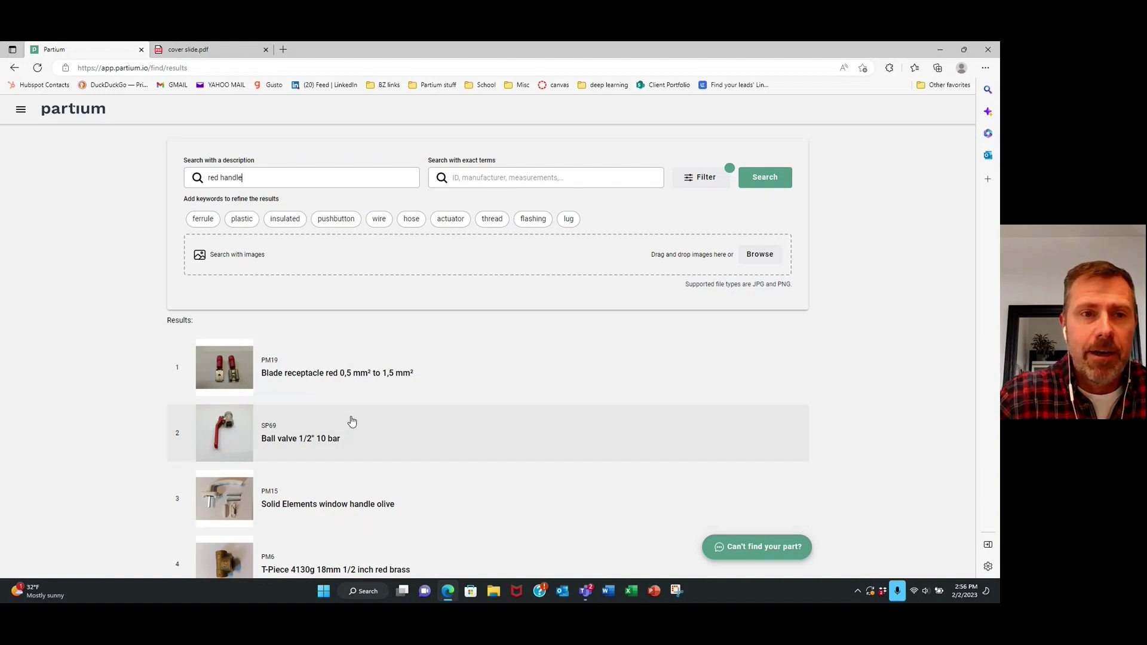
pyautogui.scroll(-2, 351, 422)
pyautogui.scroll(2, 352, 427)
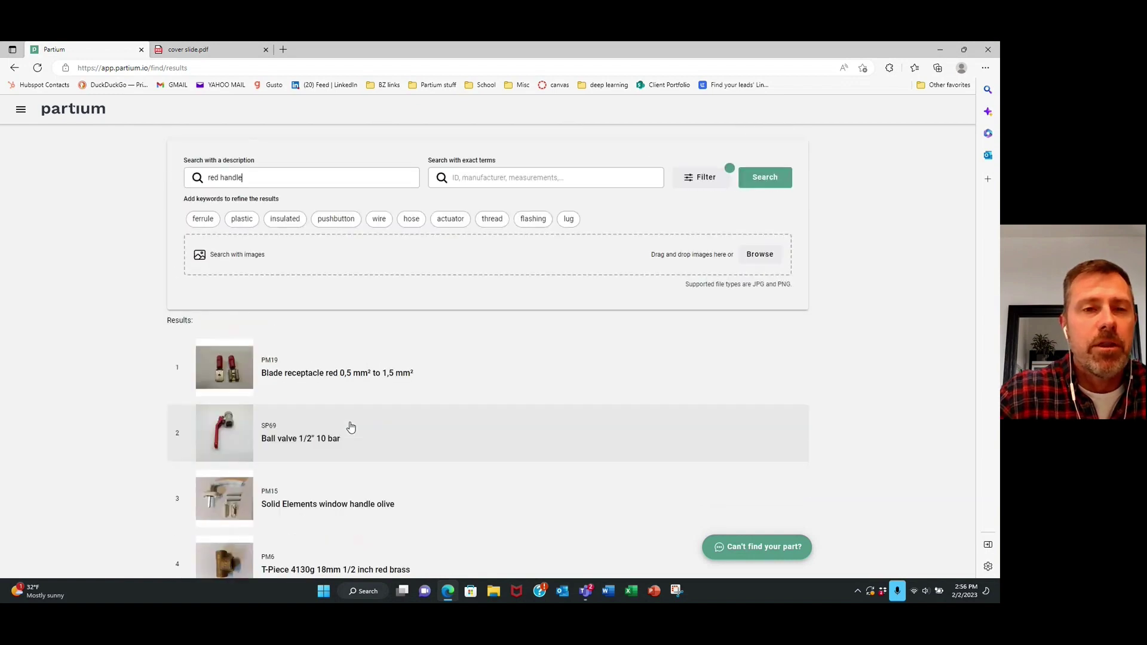
pyautogui.click(320, 391)
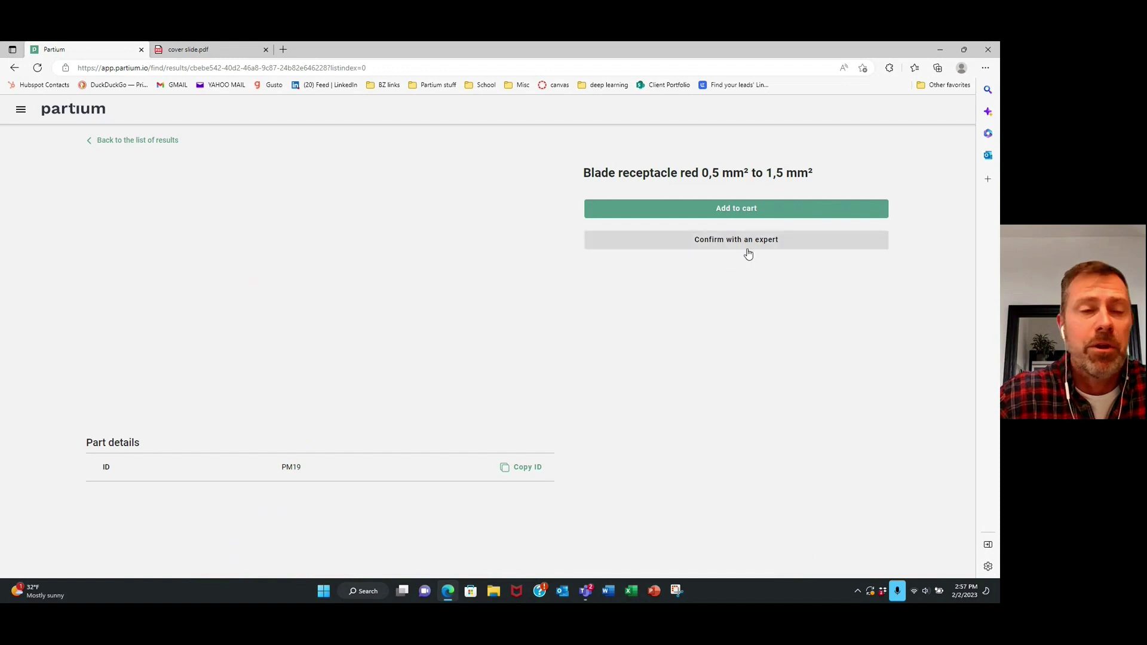
pyautogui.click(107, 144)
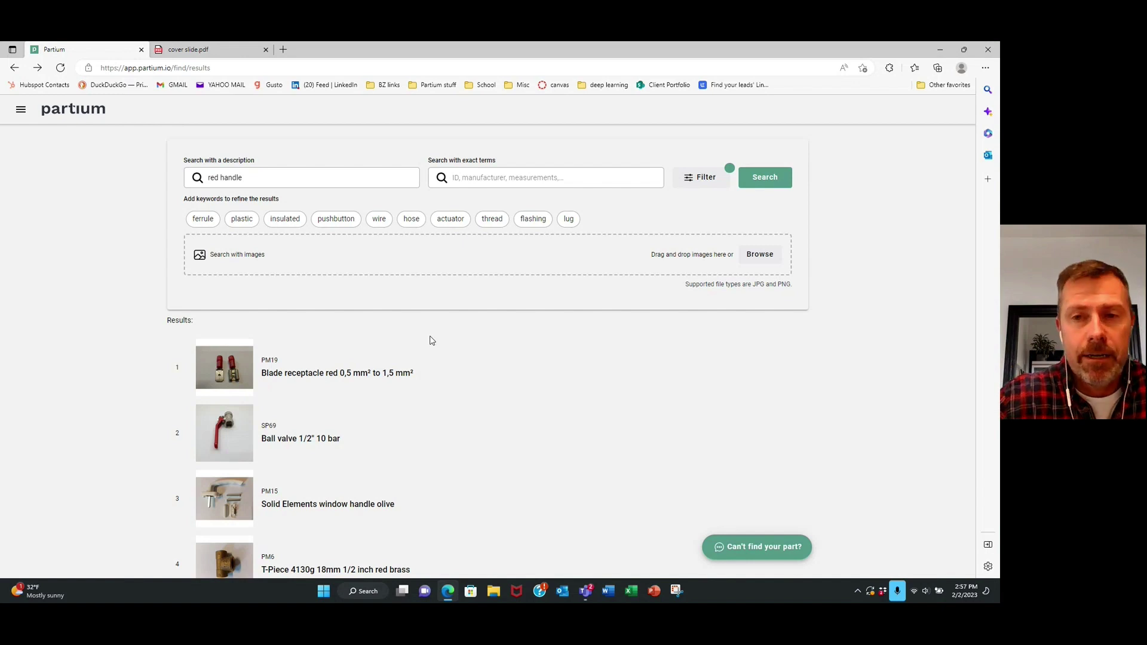
# Run an exact-term search for 'sp69' from the Find page
pyautogui.click(21, 111)
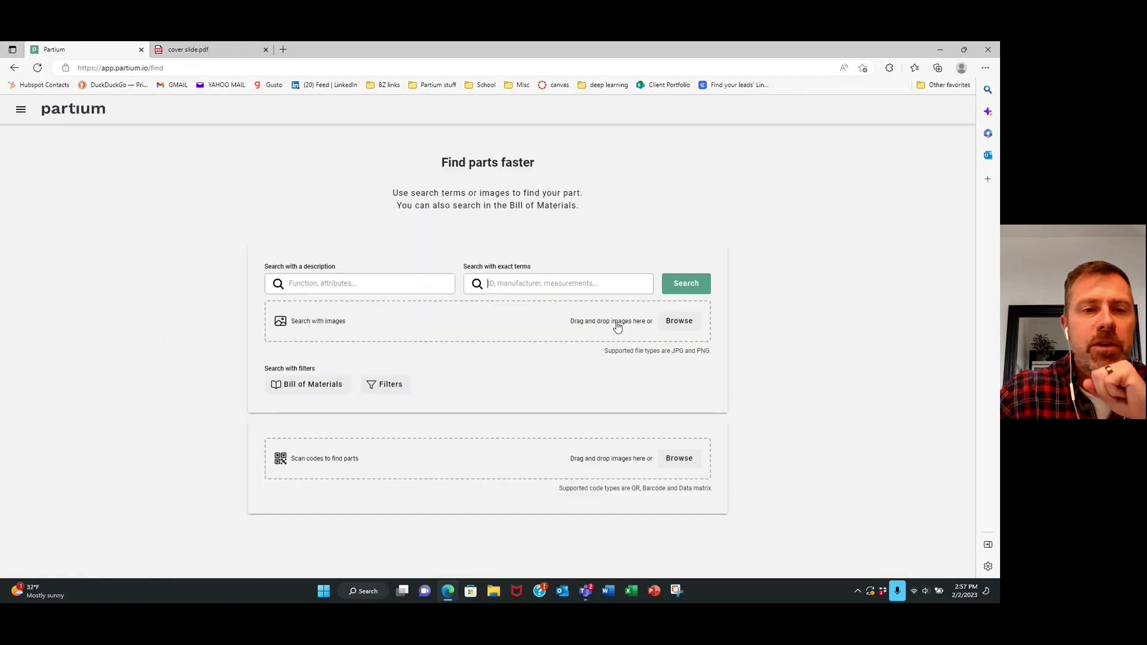
pyautogui.write('sp')
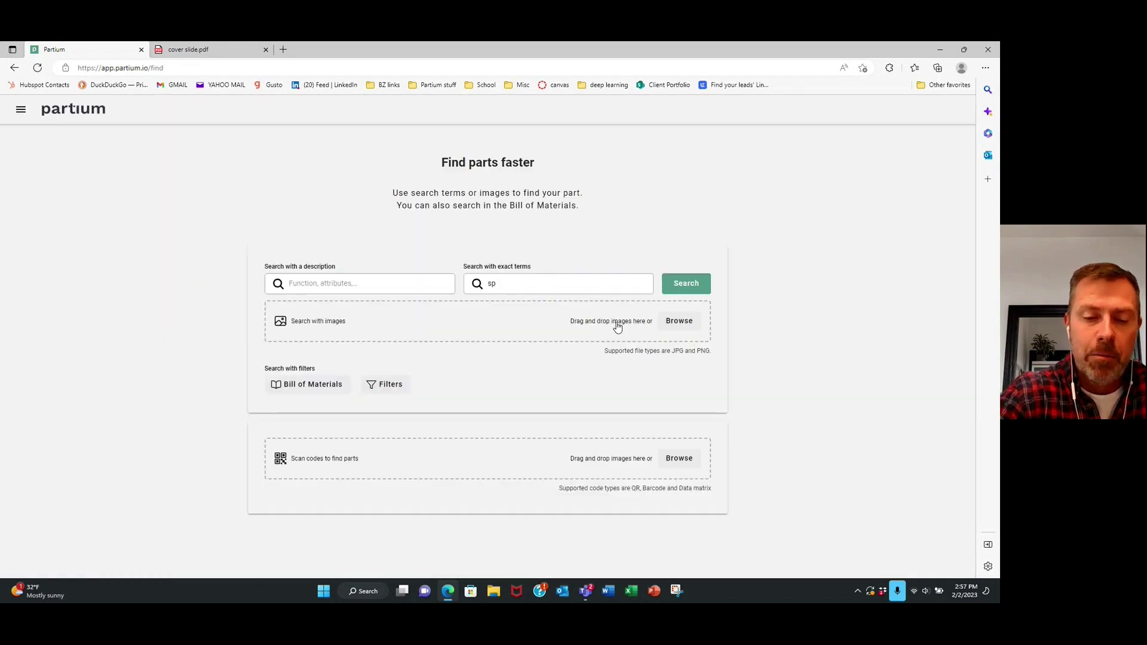
pyautogui.write('69')
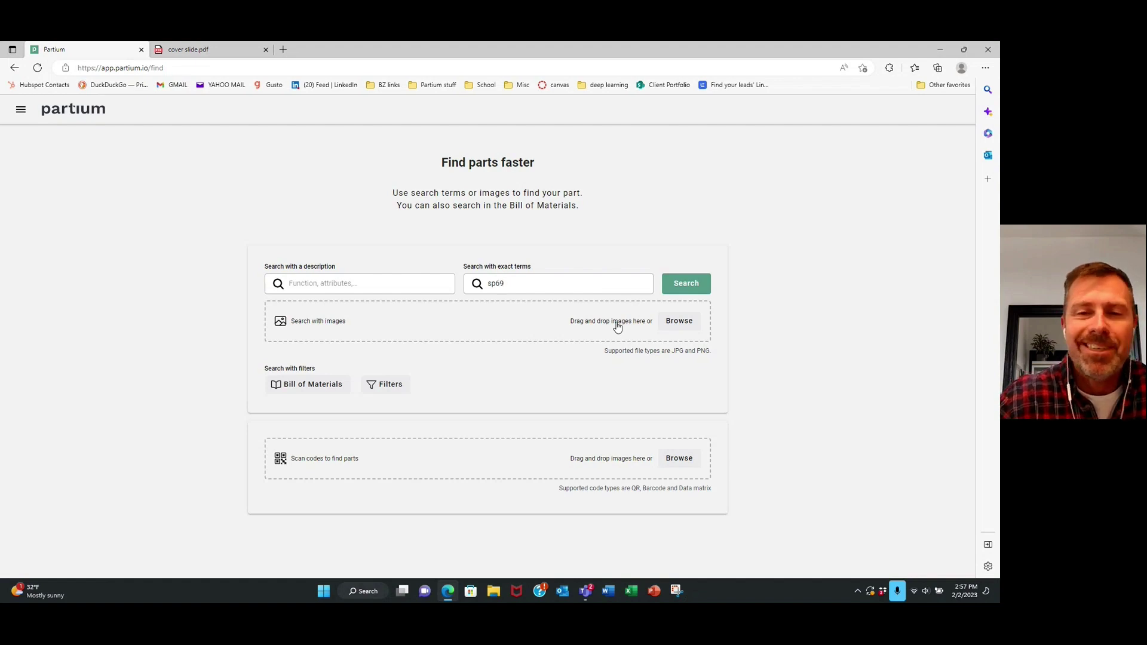
pyautogui.press('Return')
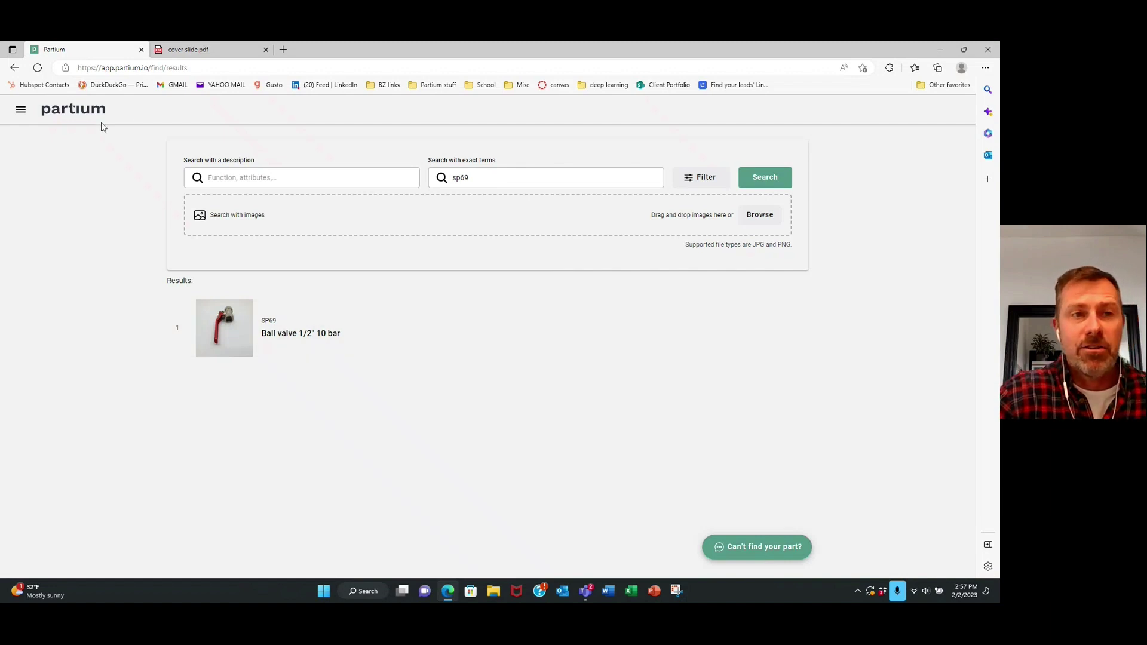
# From the Find page, apply a 16A Amperage filter and review the five matching parts
pyautogui.click(20, 110)
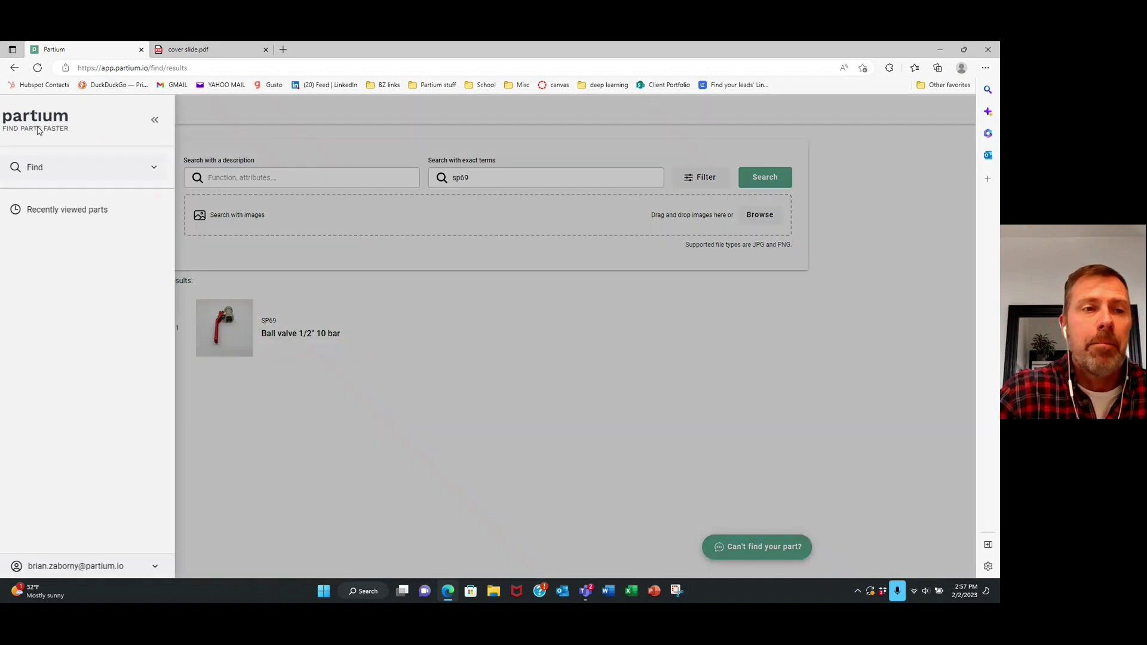
pyautogui.click(53, 170)
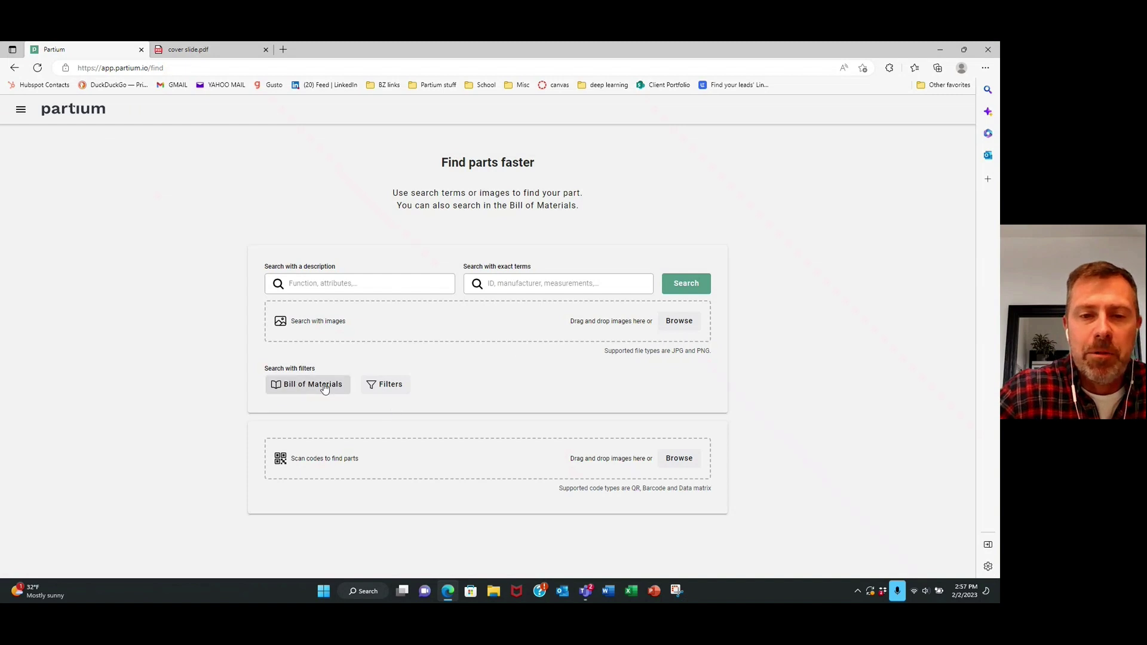
pyautogui.click(388, 389)
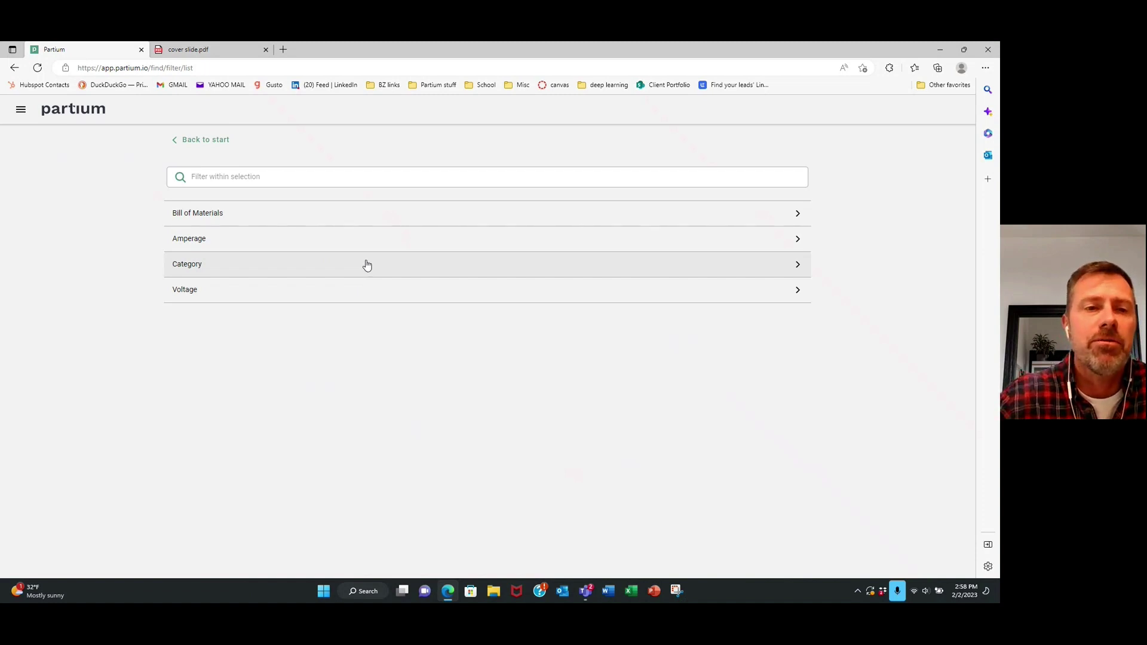
pyautogui.click(347, 238)
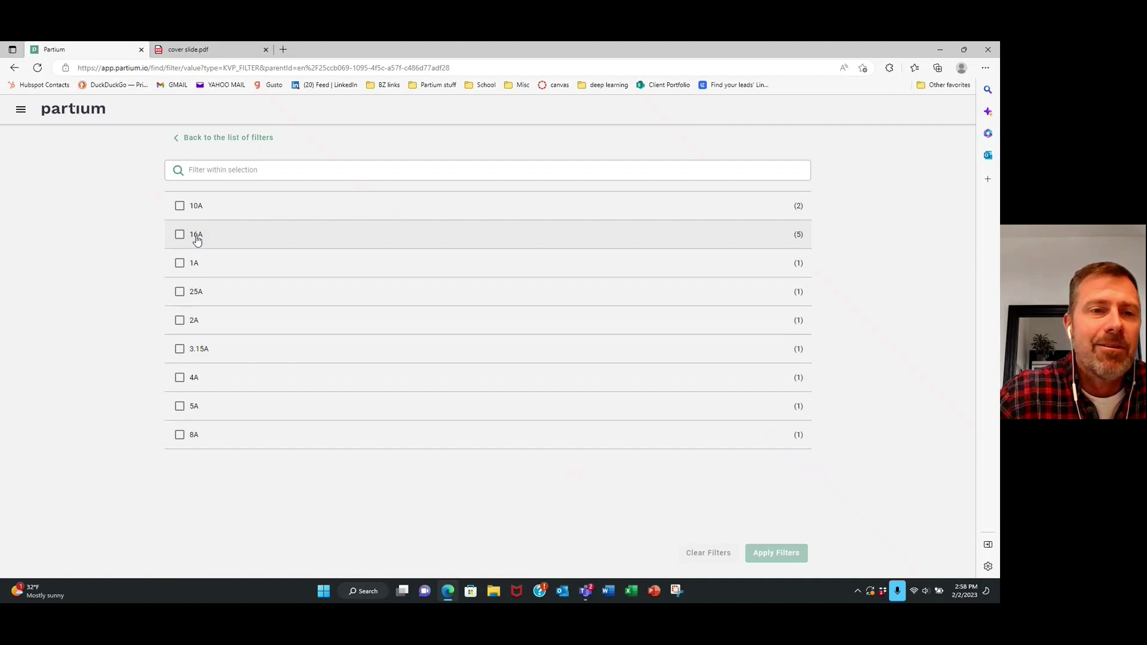
pyautogui.click(197, 239)
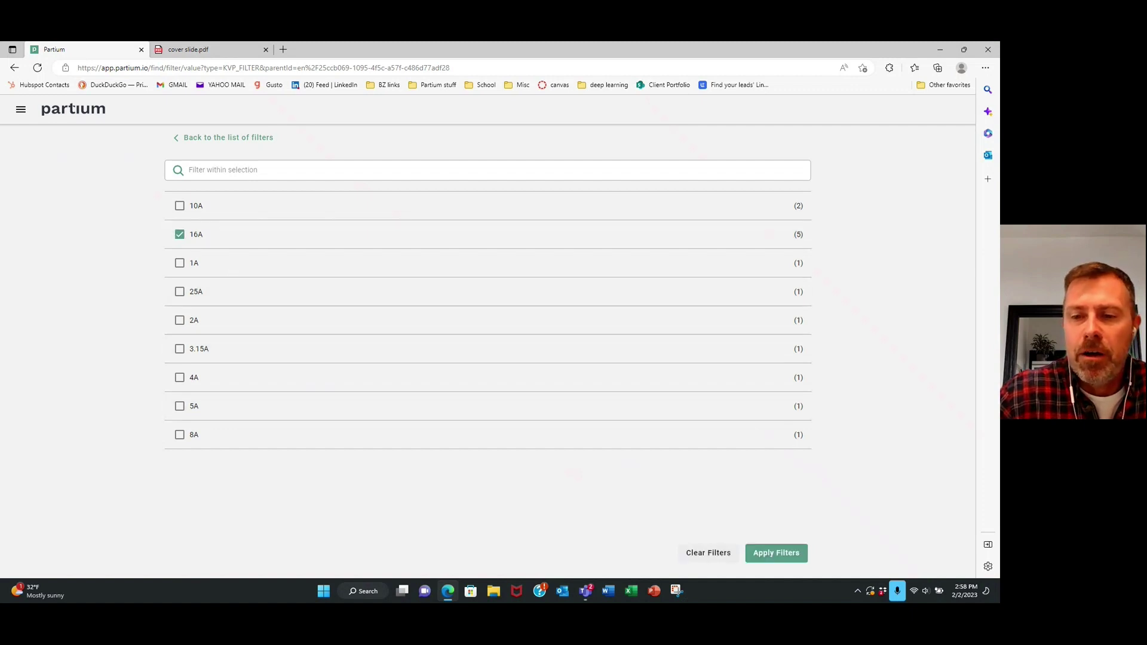
pyautogui.click(785, 553)
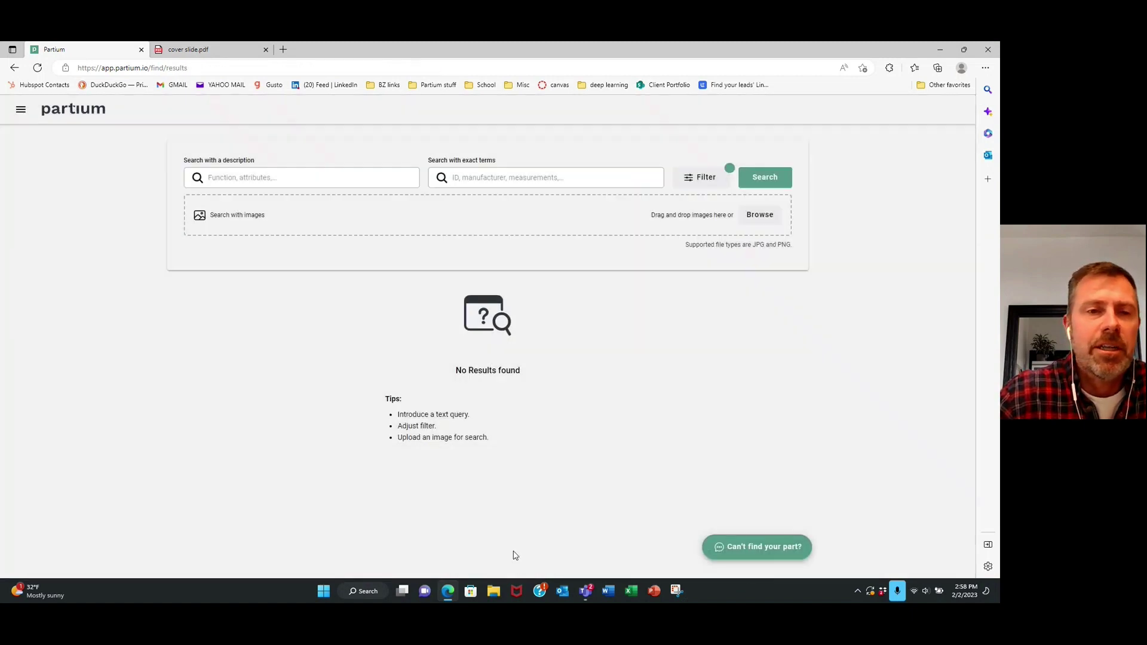
pyautogui.scroll(-2, 317, 385)
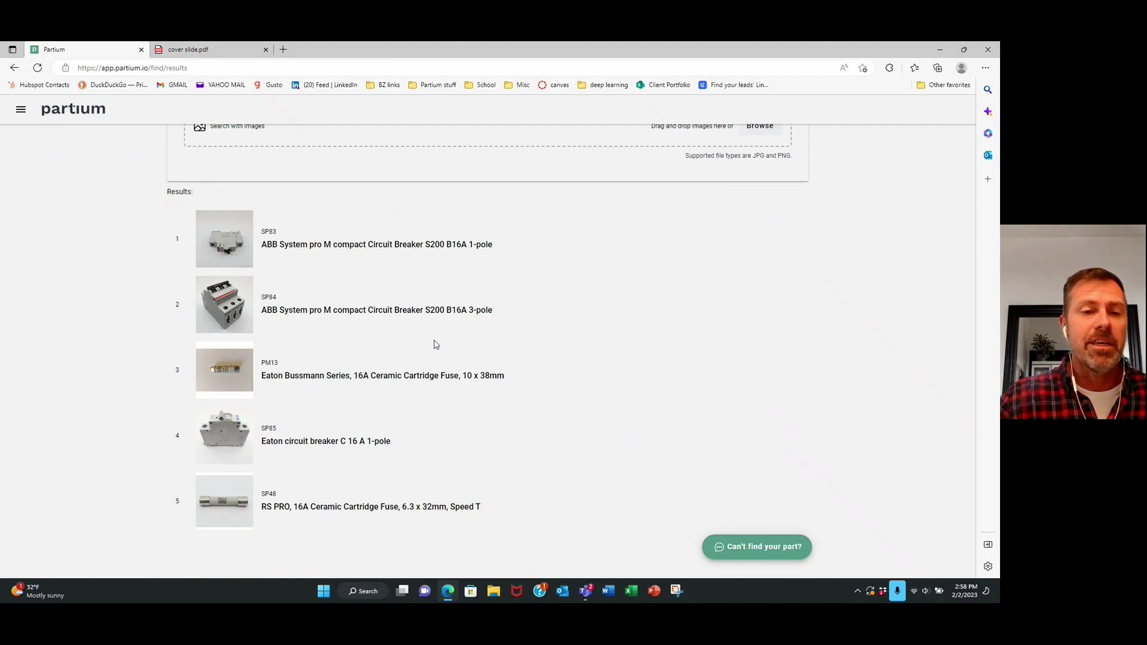
pyautogui.scroll(2, 461, 307)
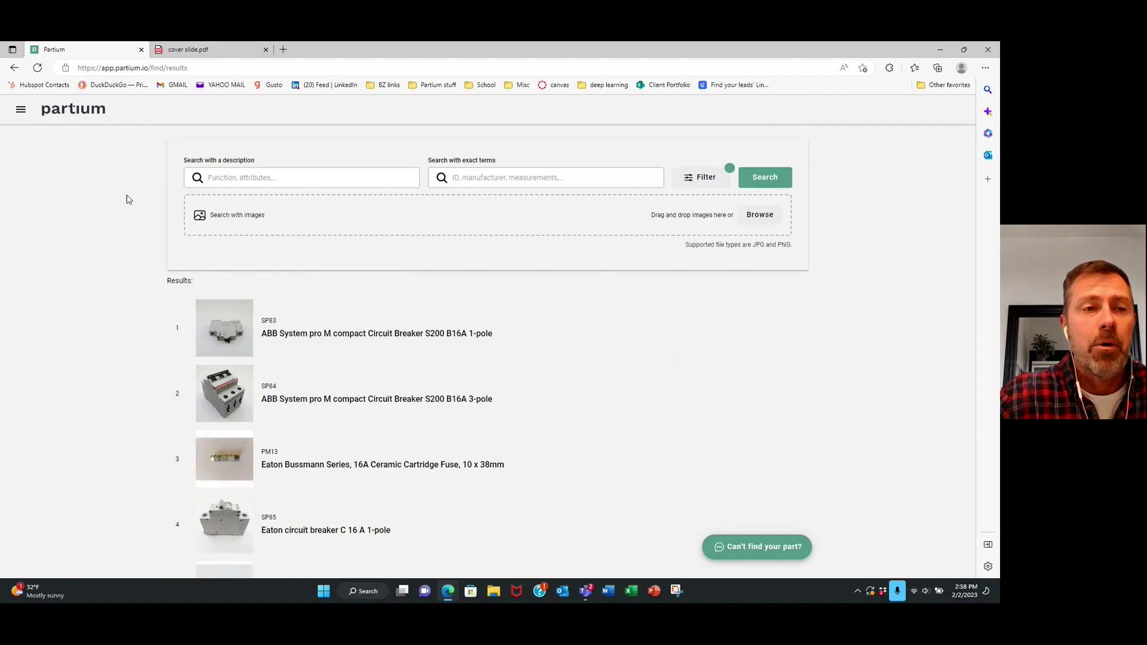
# Go back to the Find page through the navigation menu
pyautogui.click(21, 109)
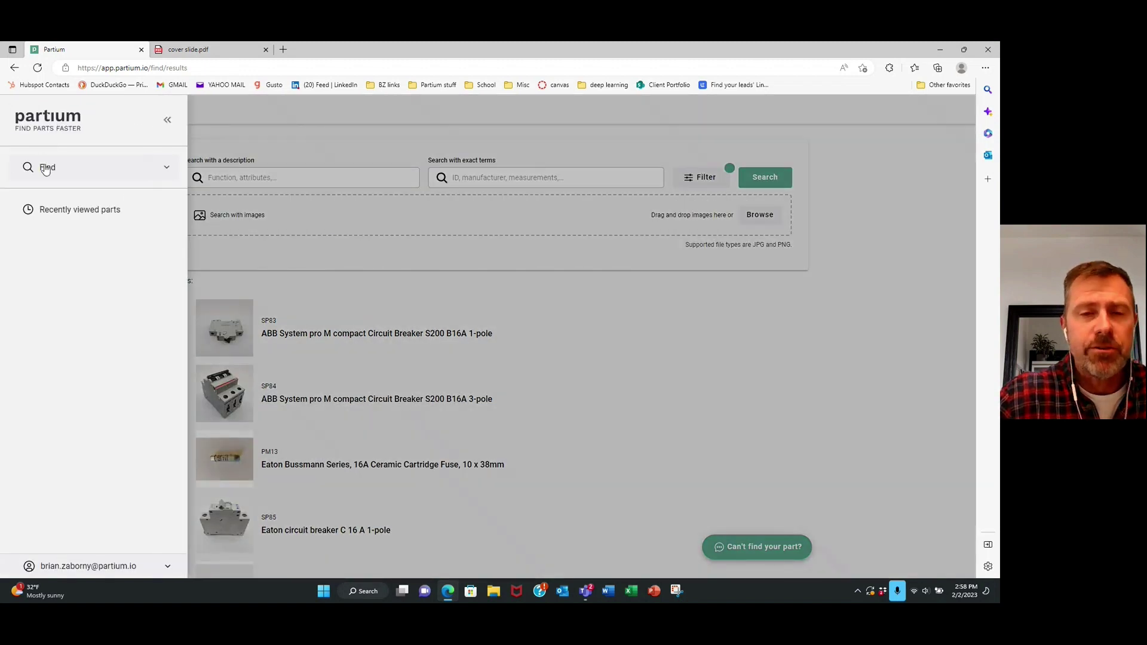
pyautogui.click(43, 166)
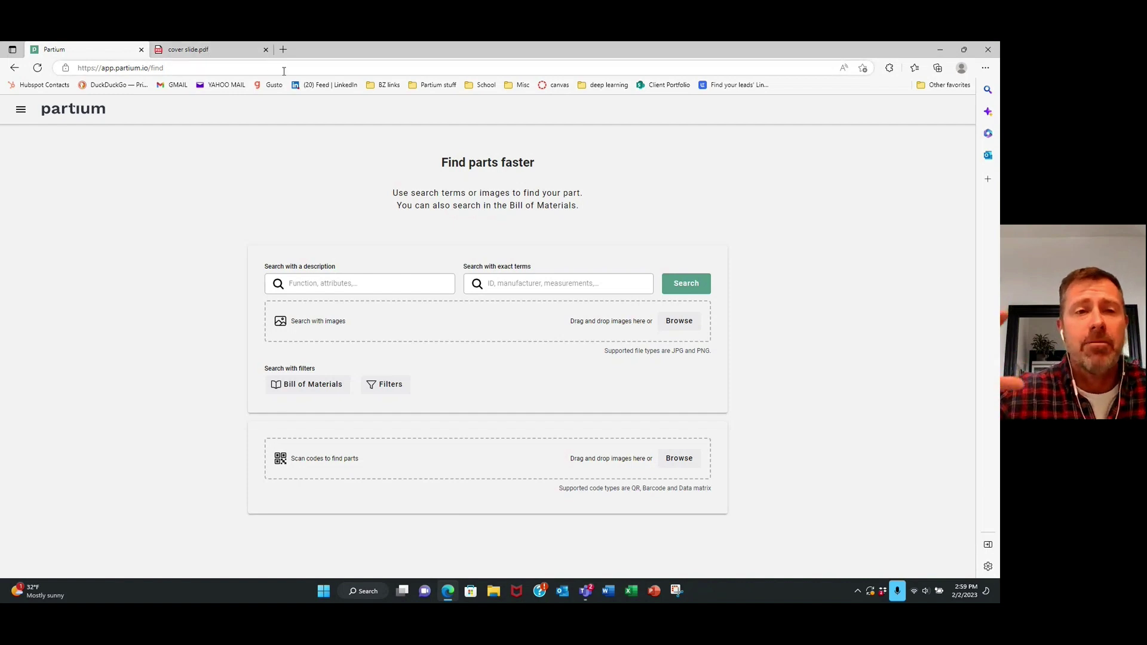
# Switch back to the 'cover slide.pdf' tab showing the Partium Demo on Demand cover slide
pyautogui.click(206, 49)
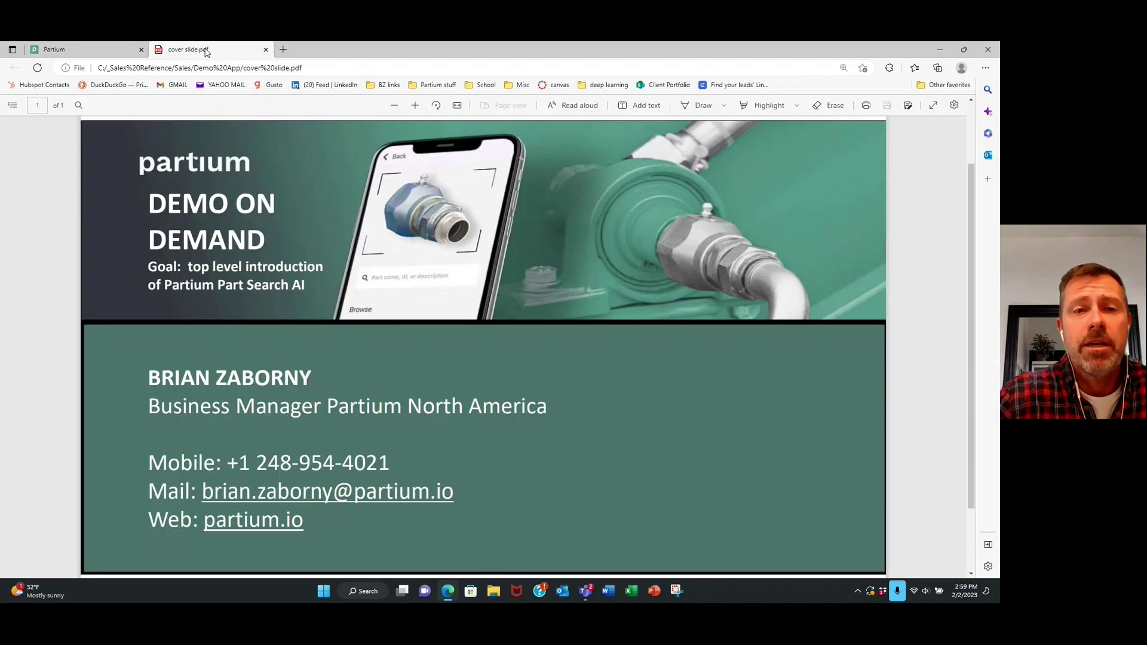